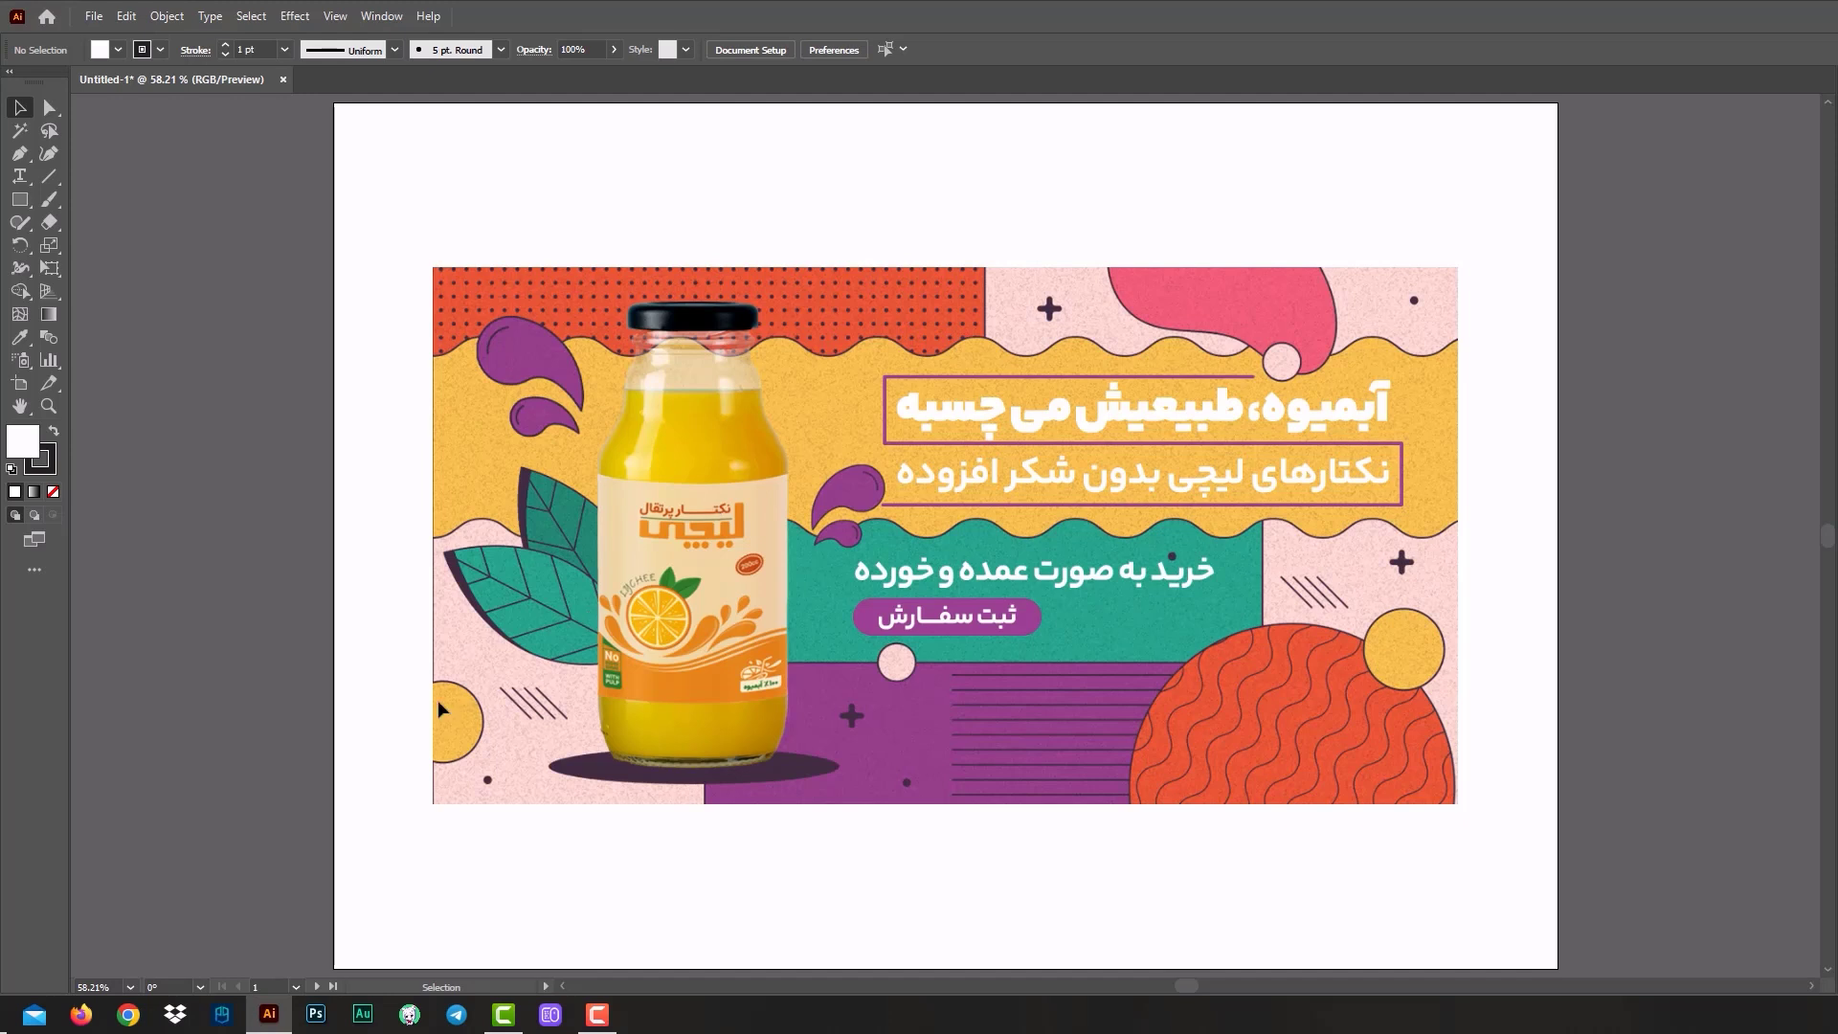
# Flip between juice banner artboards 1 and 2, ending on the white-outlined version.
pyautogui.click(317, 985)
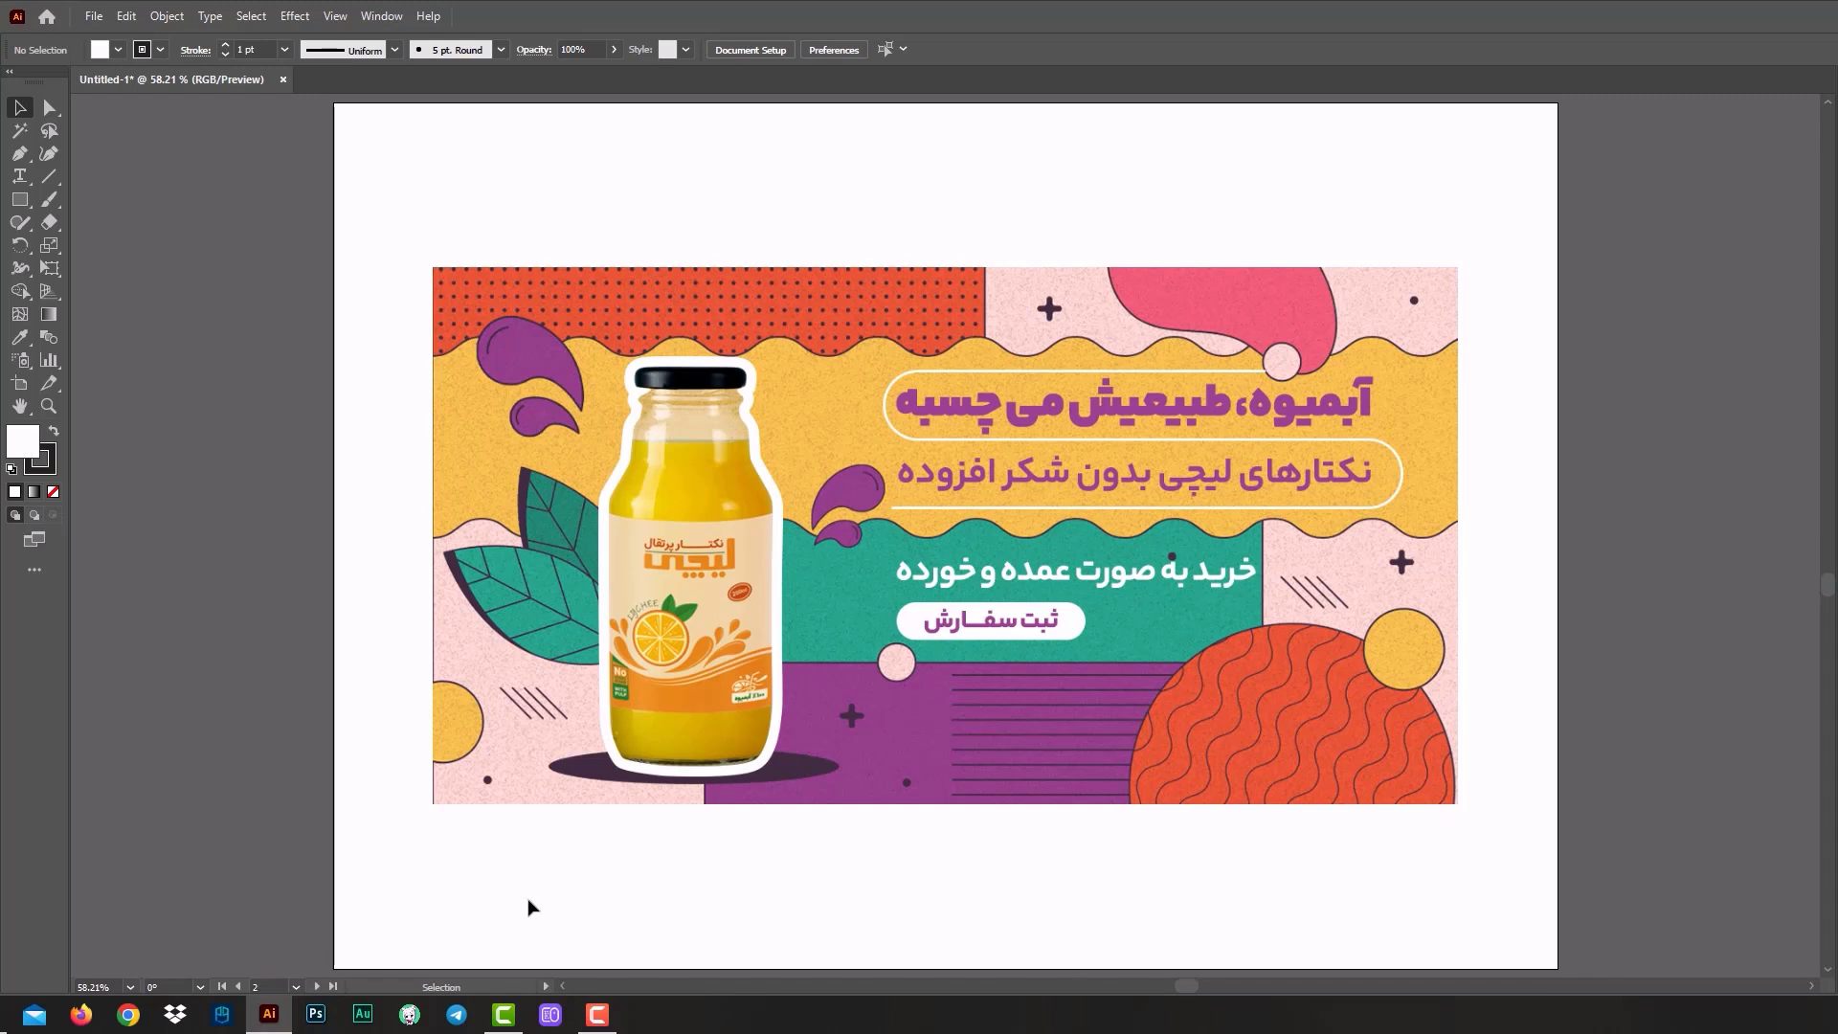
pyautogui.click(239, 986)
pyautogui.click(317, 986)
pyautogui.click(237, 985)
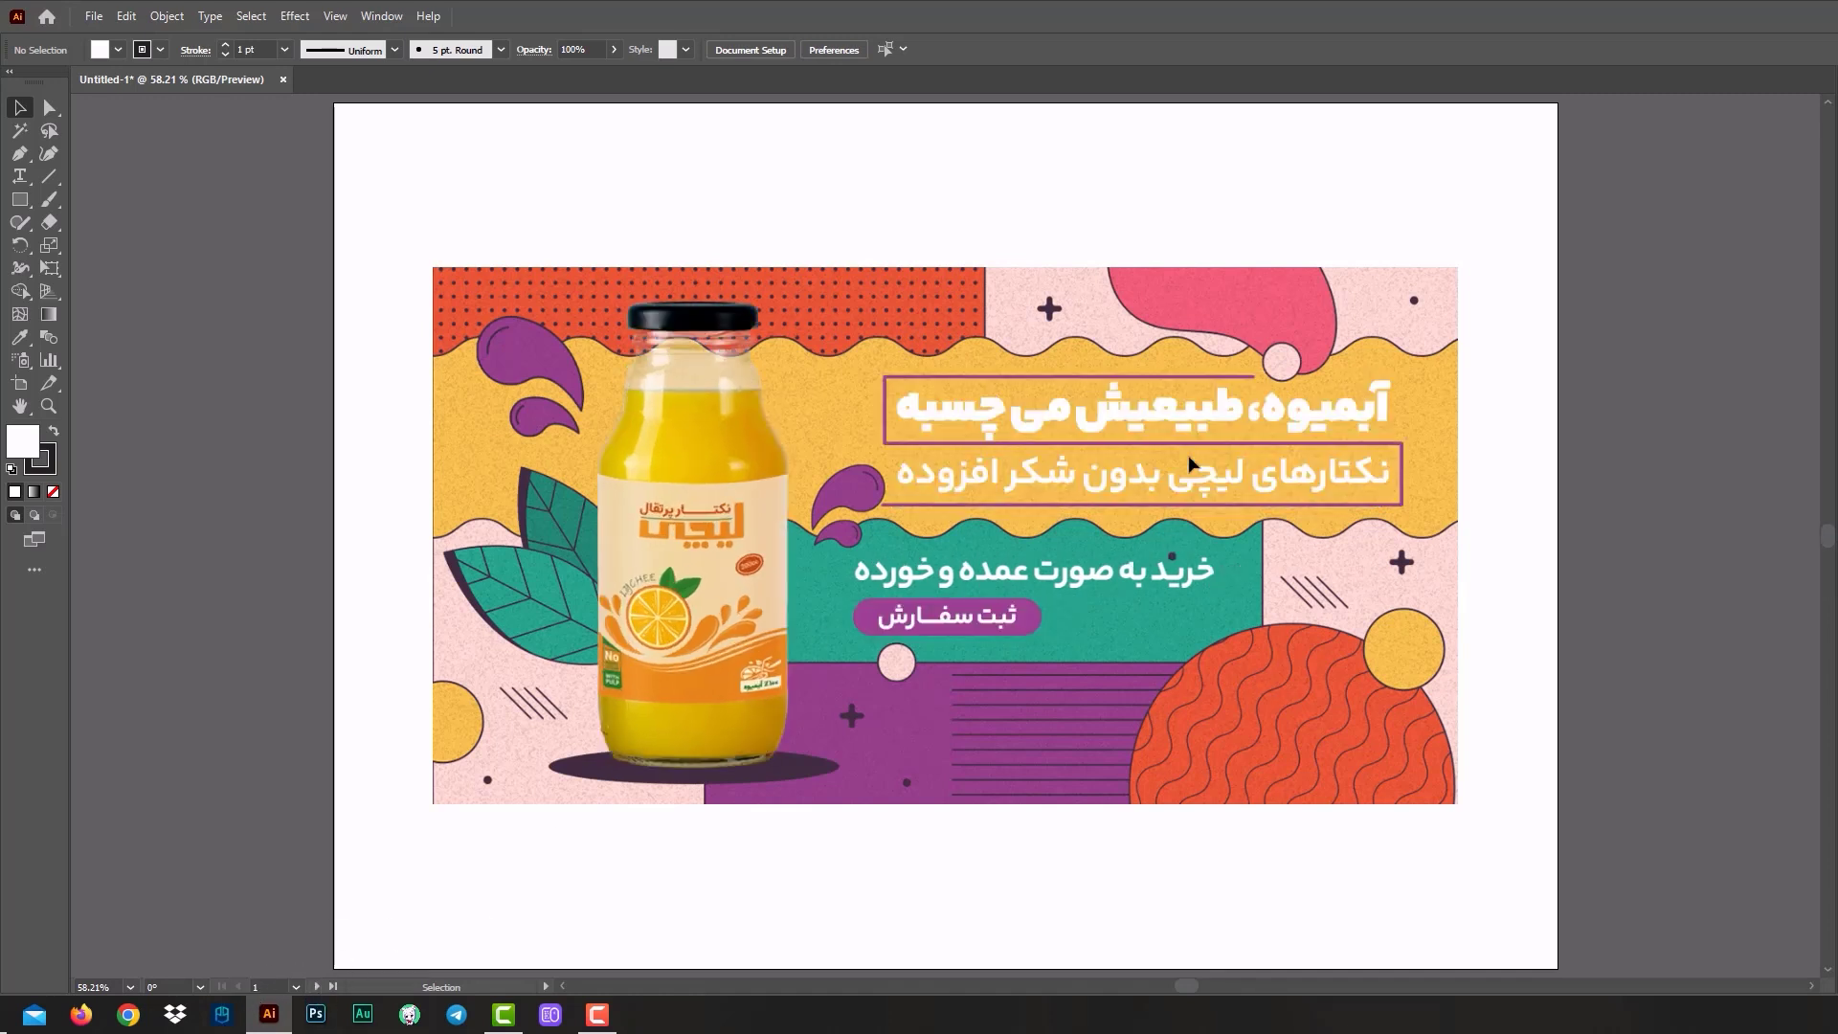
pyautogui.click(316, 985)
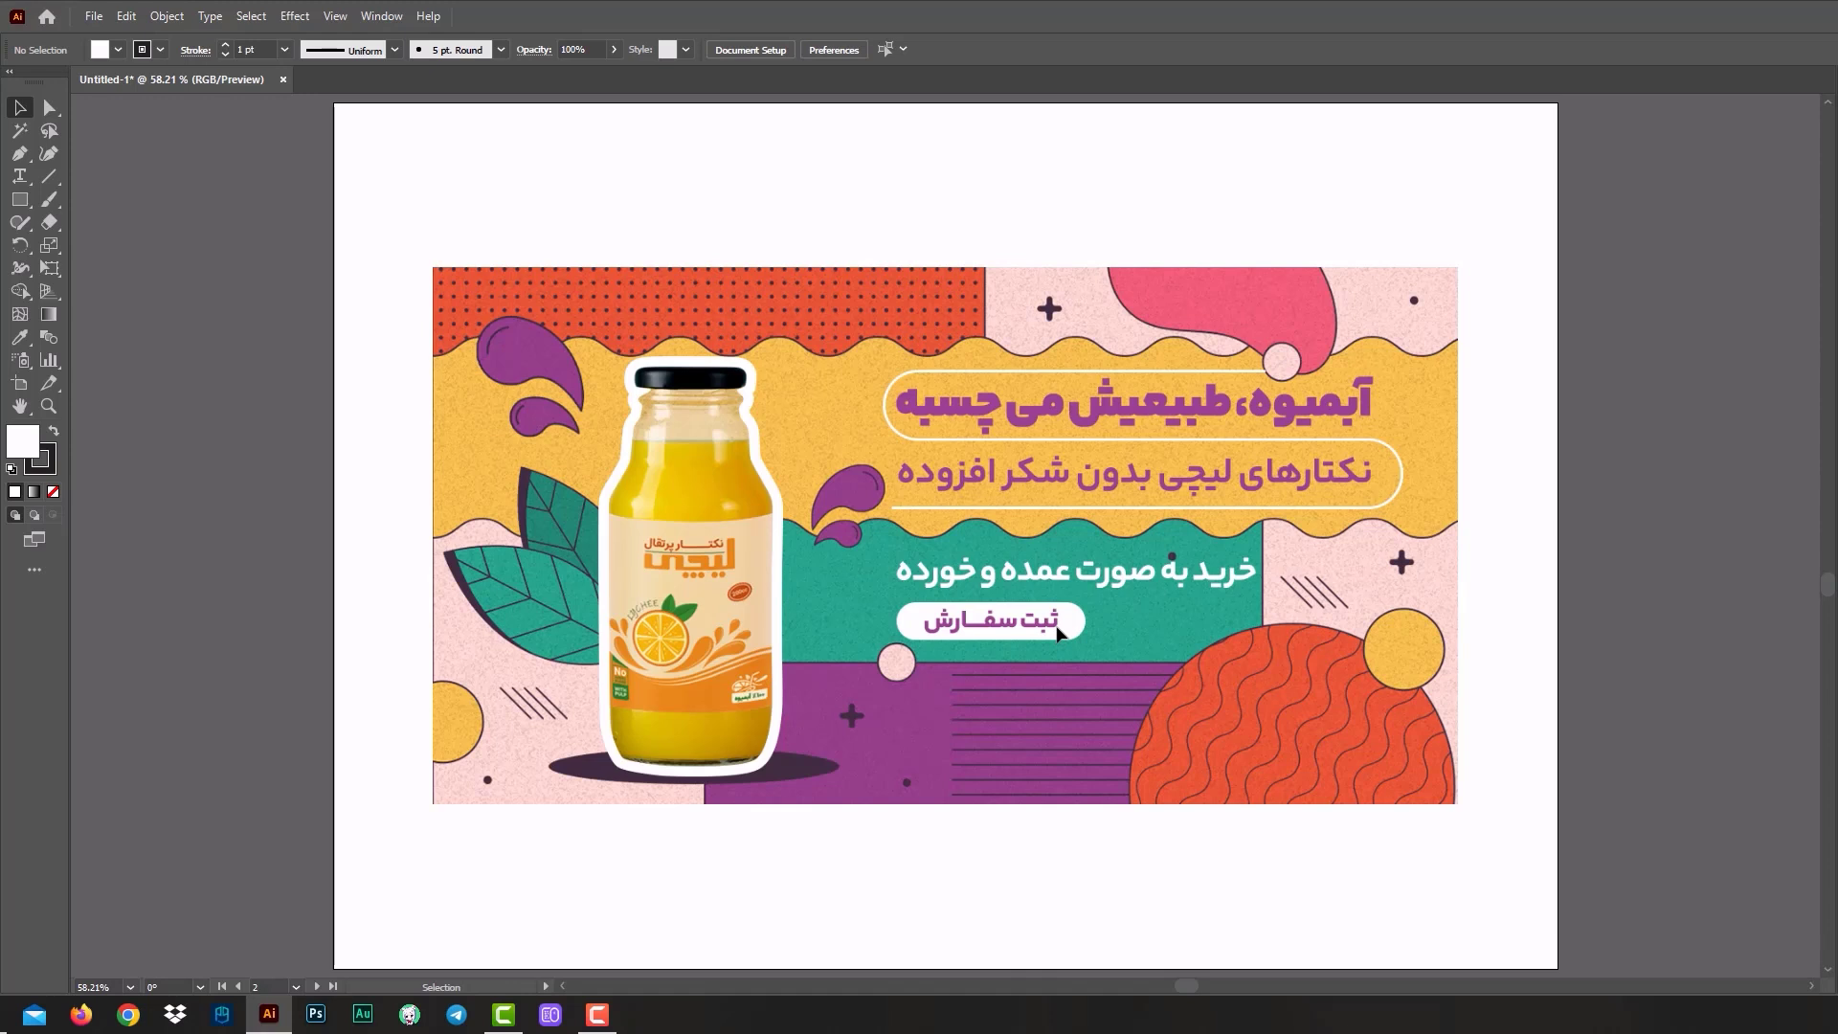
# Recompare the two banner versions, then advance to the tri-fold menu mockup on artboard 3.
pyautogui.click(239, 987)
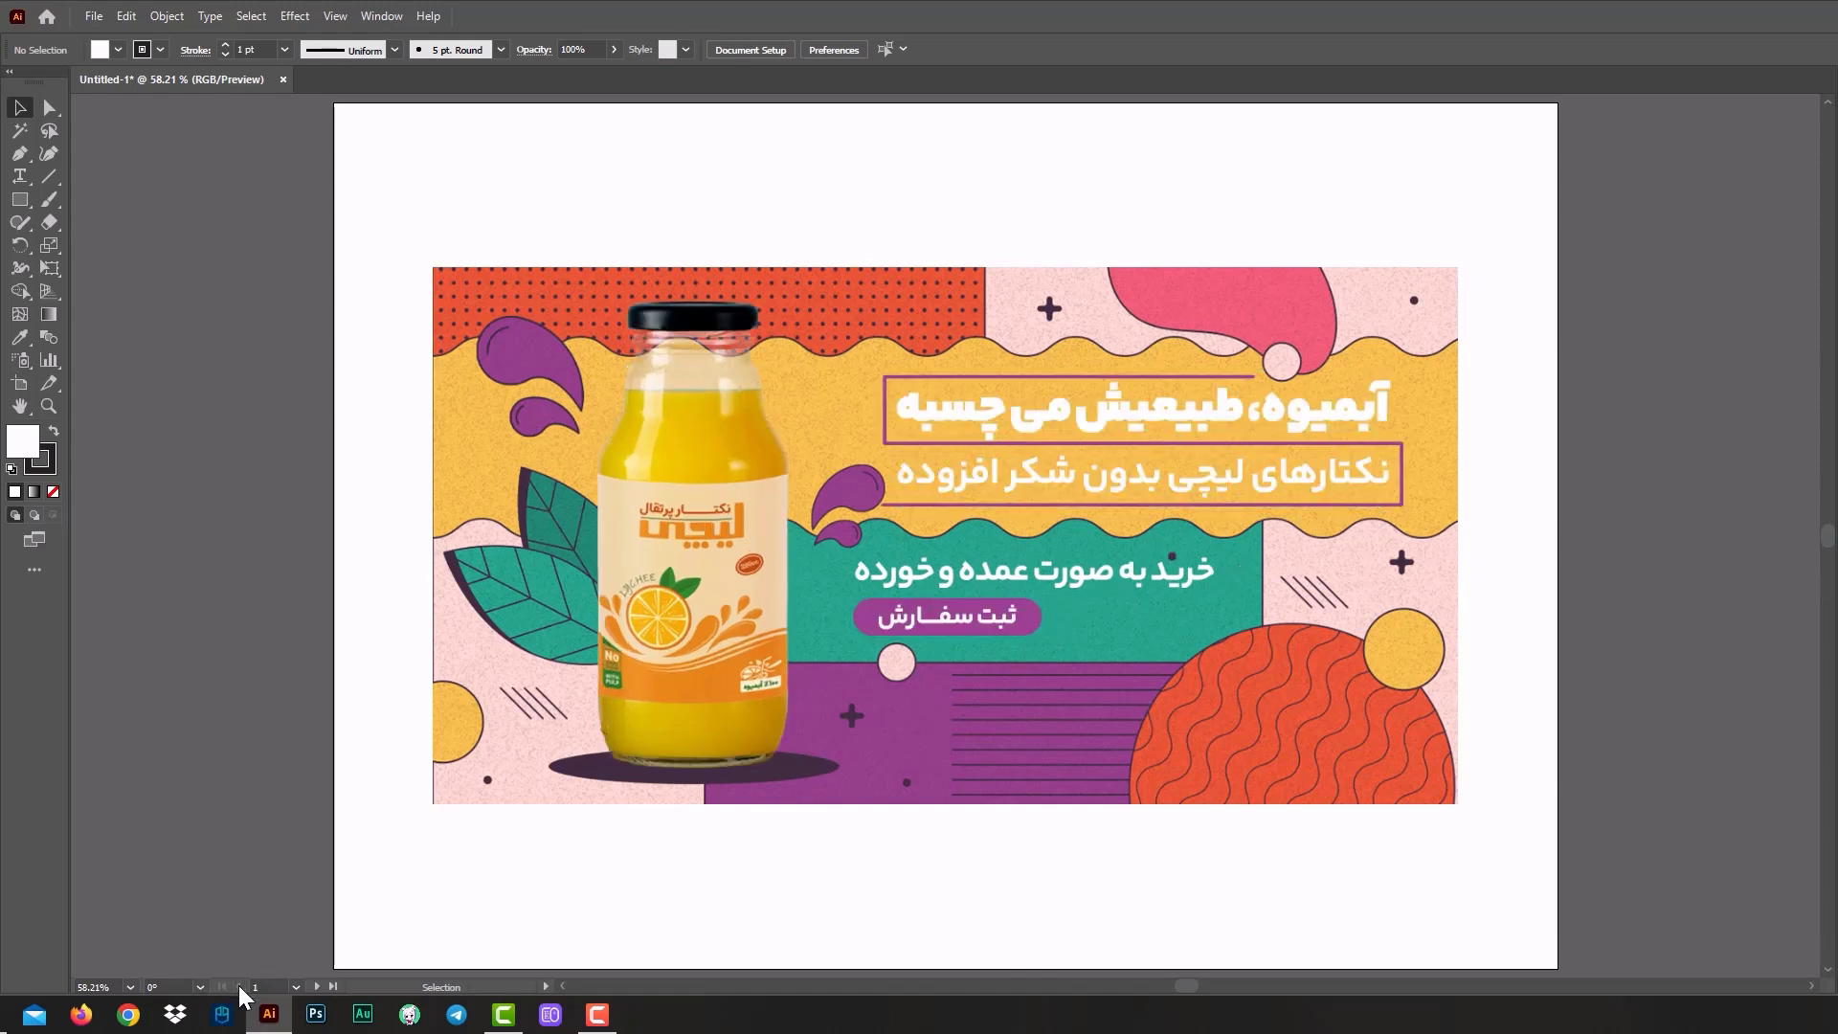
pyautogui.click(315, 986)
pyautogui.click(317, 986)
pyautogui.click(317, 986)
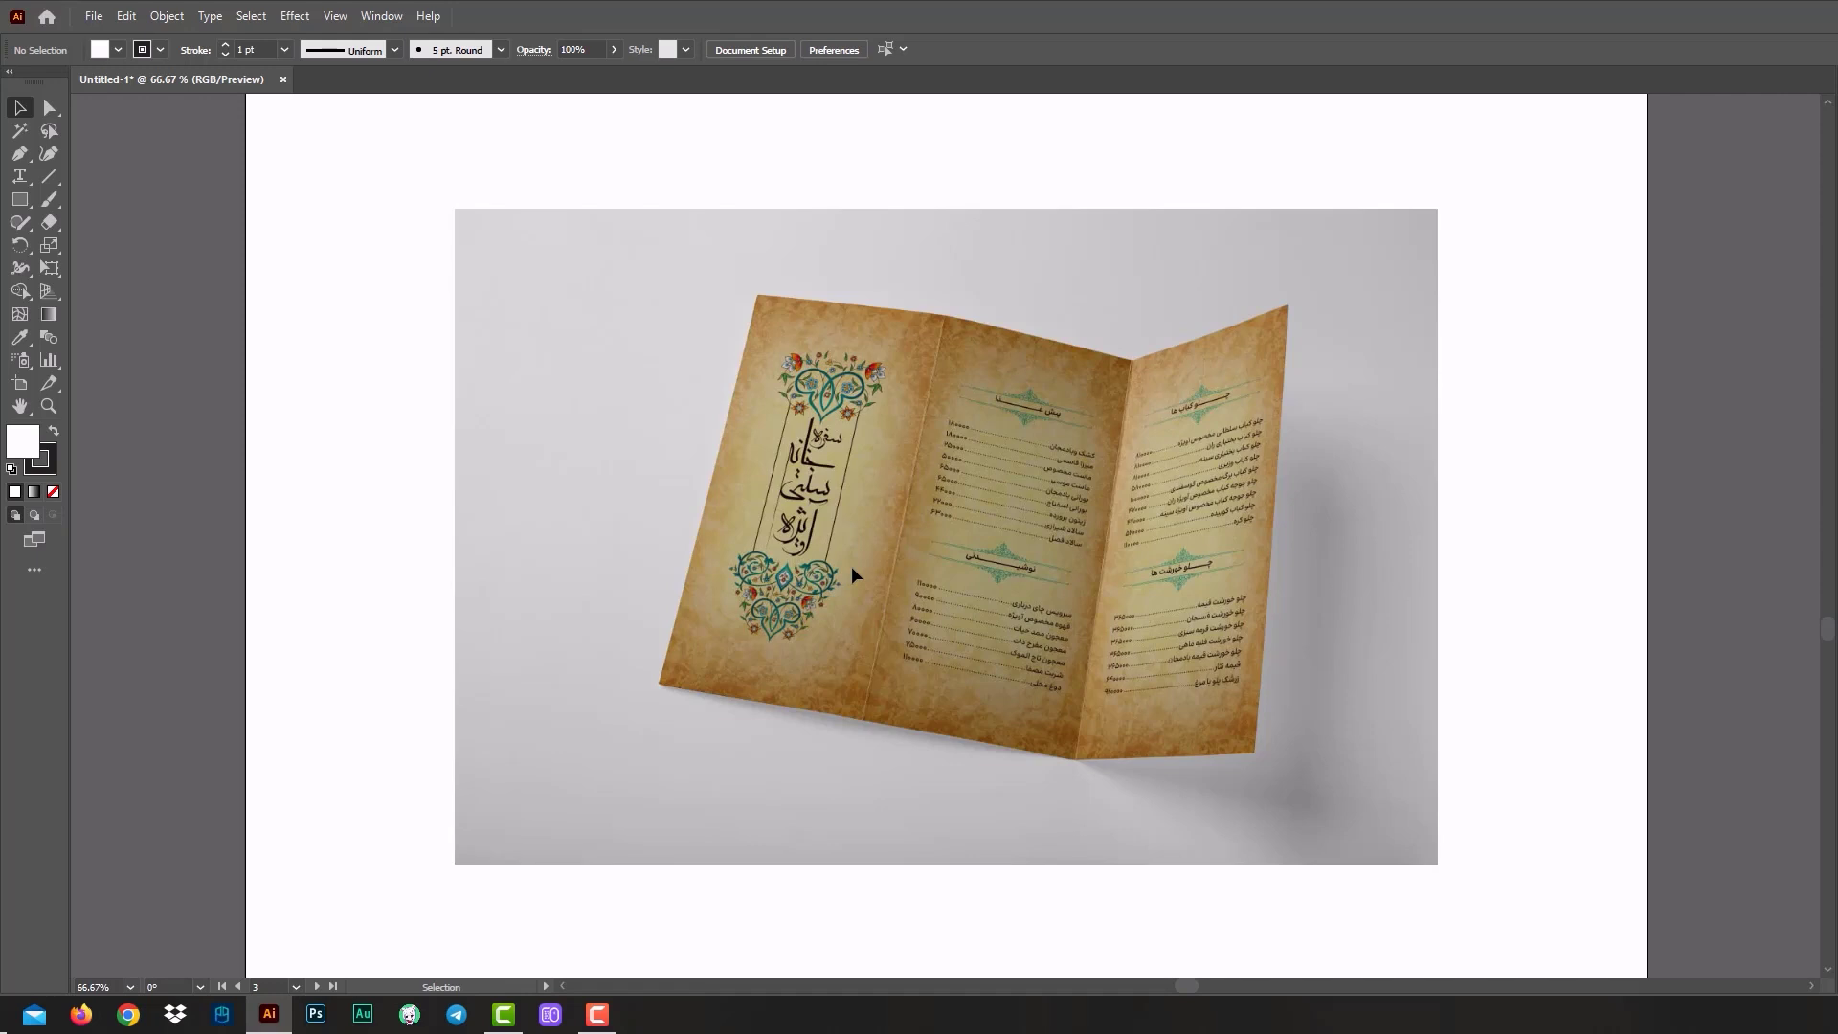
# Compare grey and teal menu mockups on artboards 3 and 4, then advance to the artboard 5 flyer.
pyautogui.click(318, 987)
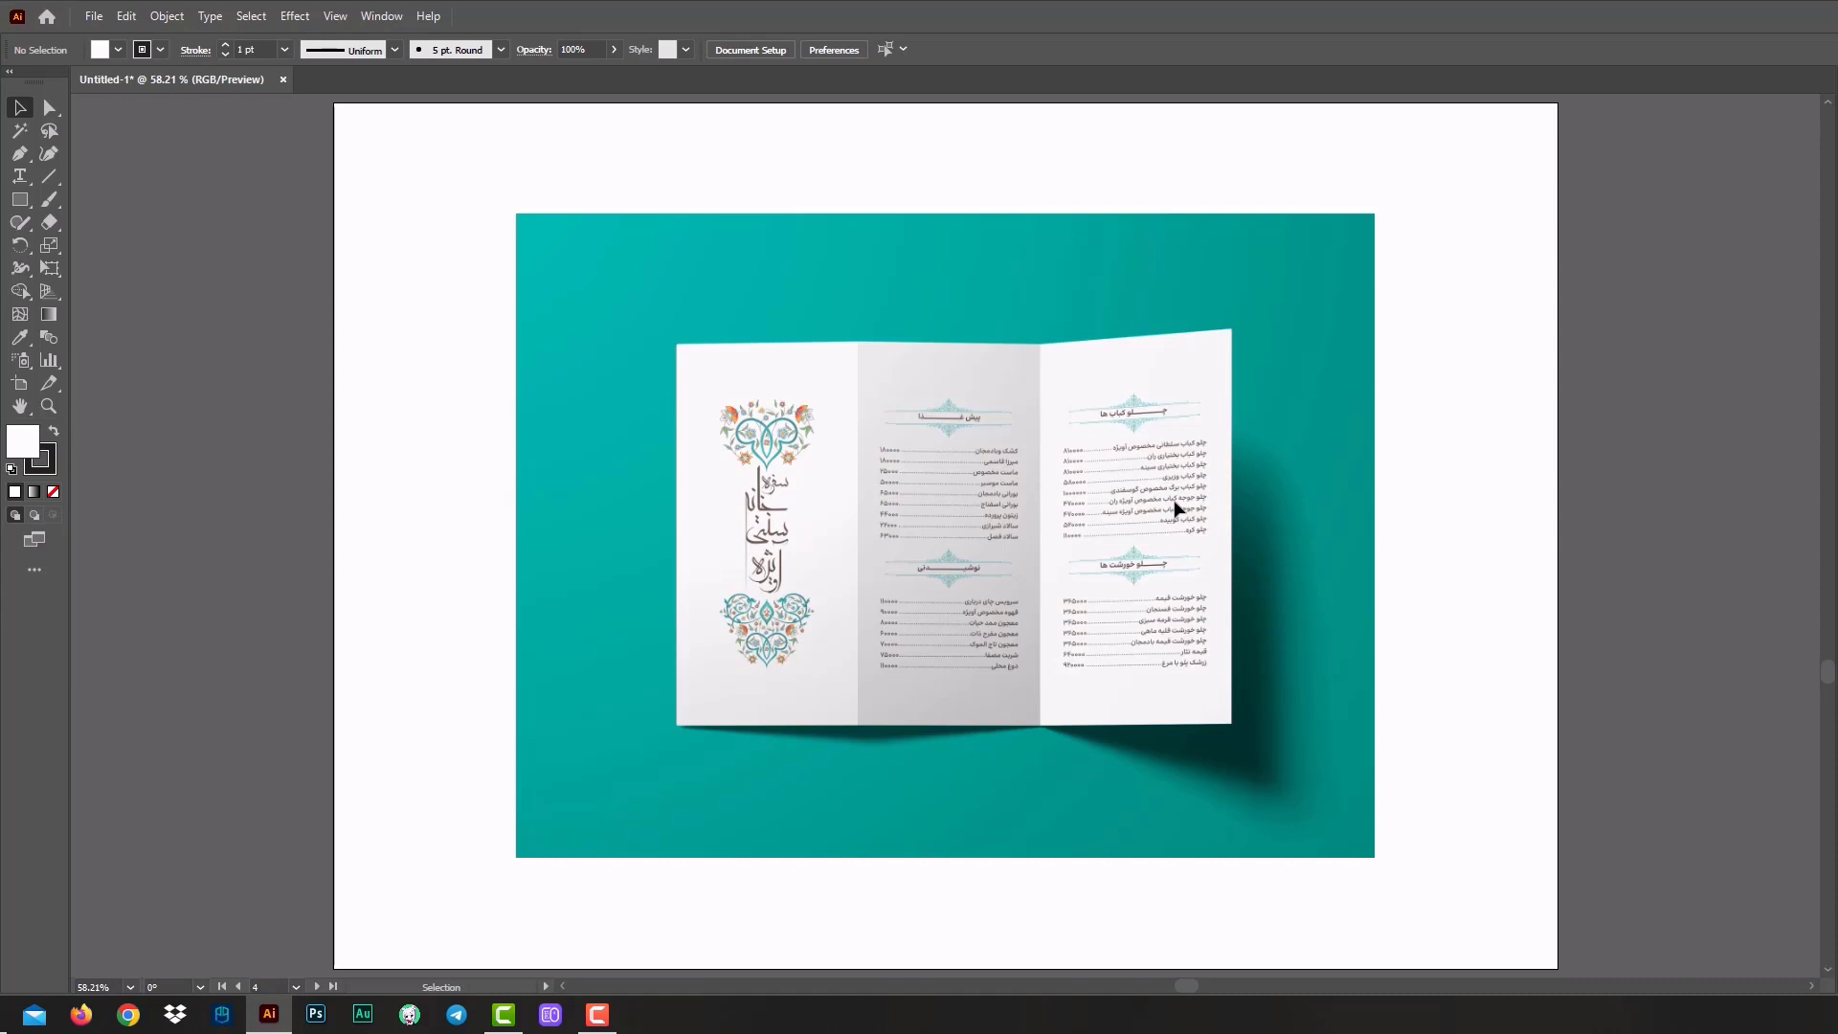
pyautogui.click(238, 986)
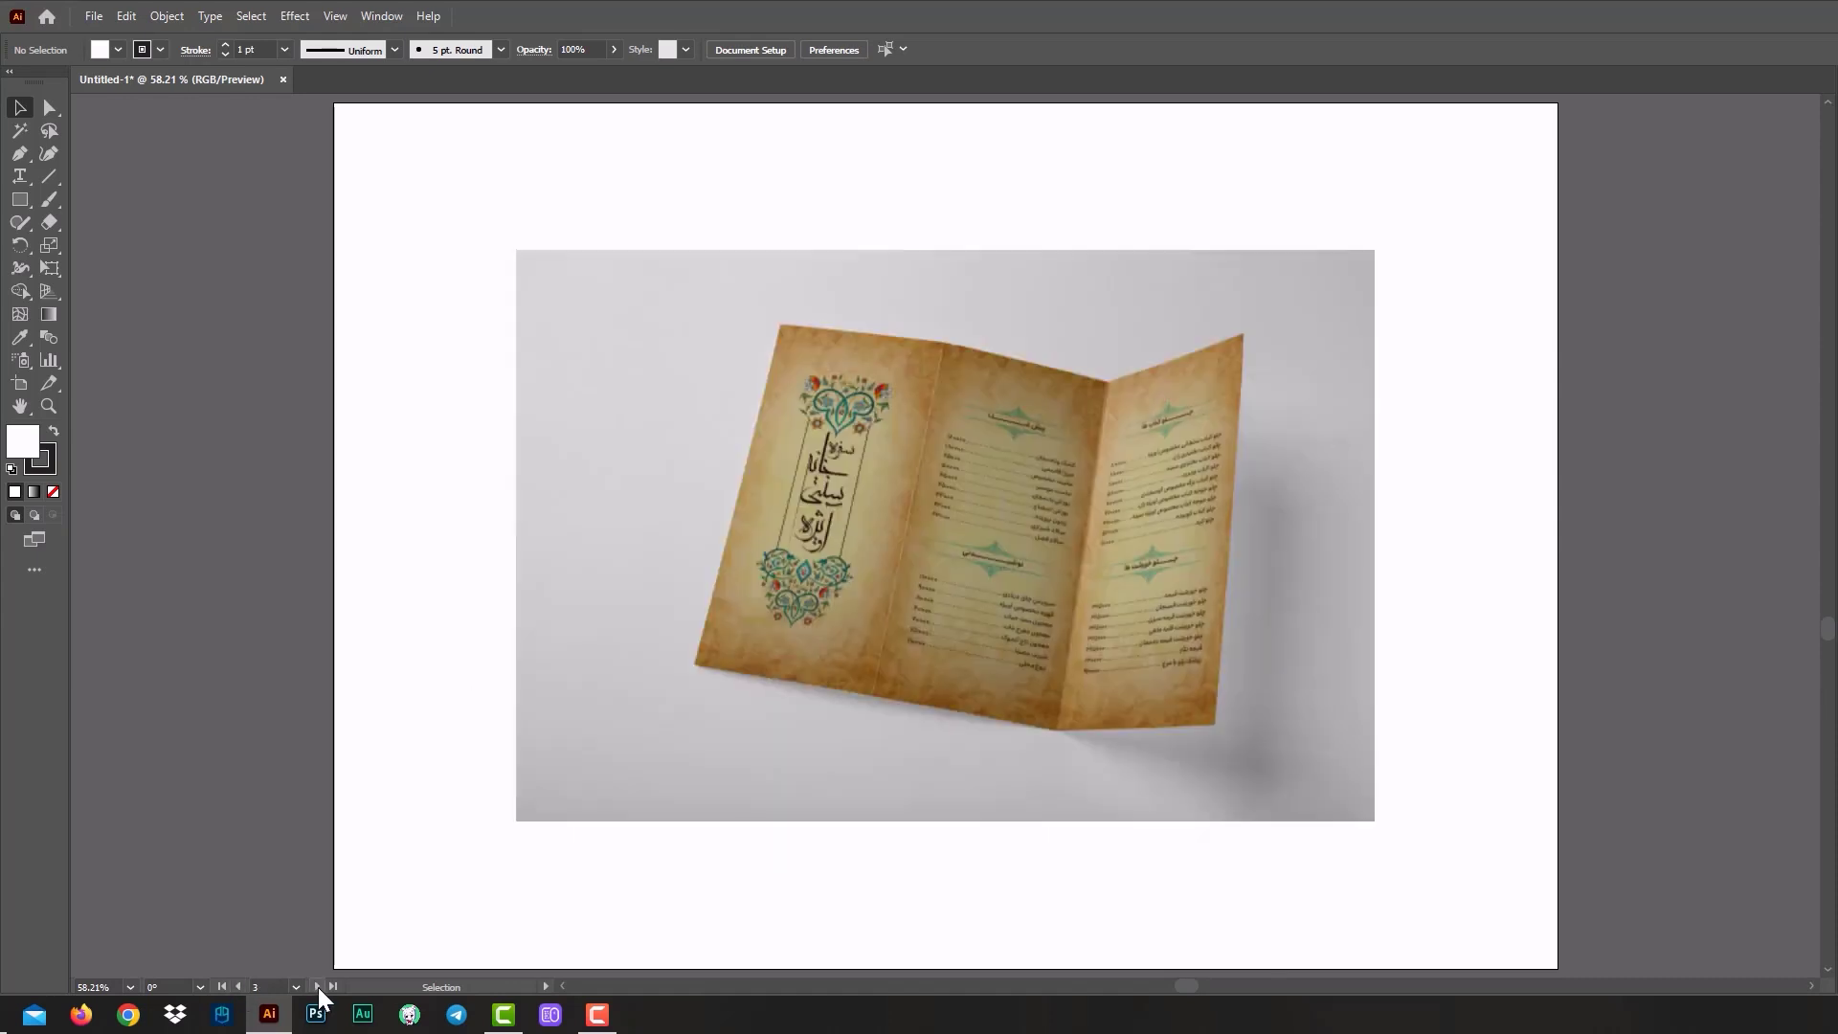
pyautogui.click(317, 986)
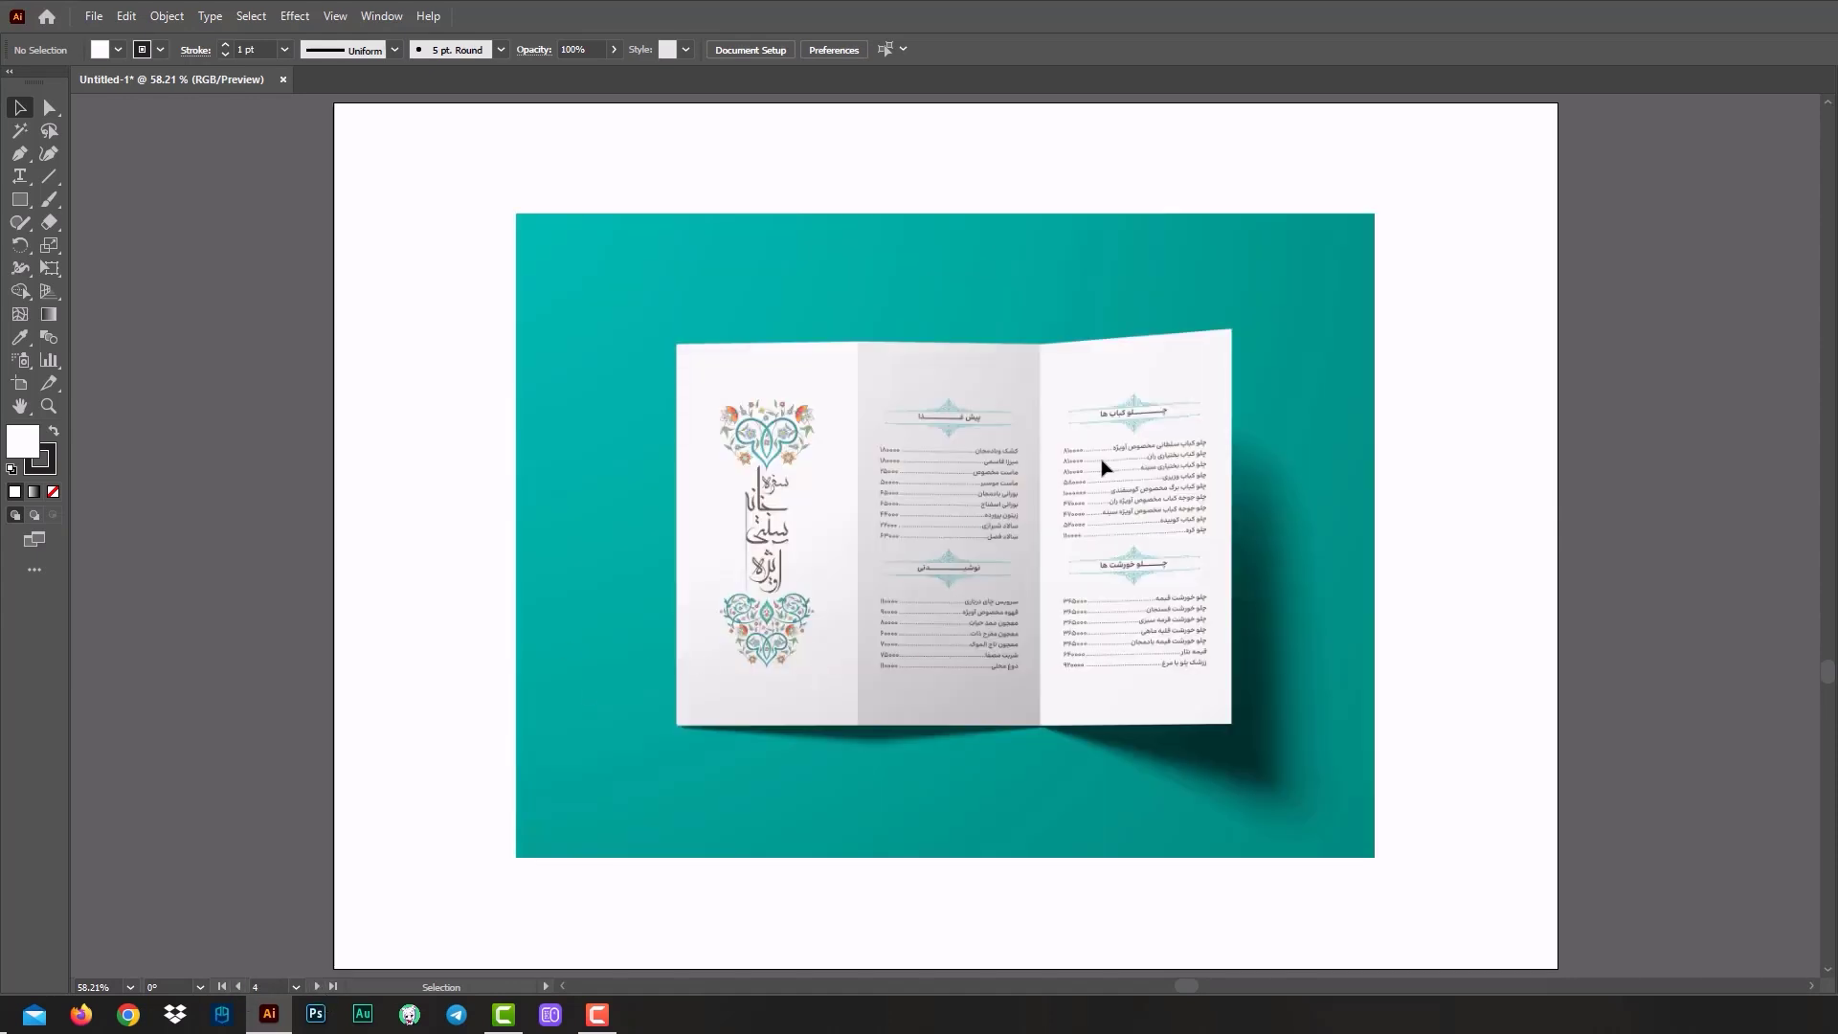
pyautogui.press('pagedown')
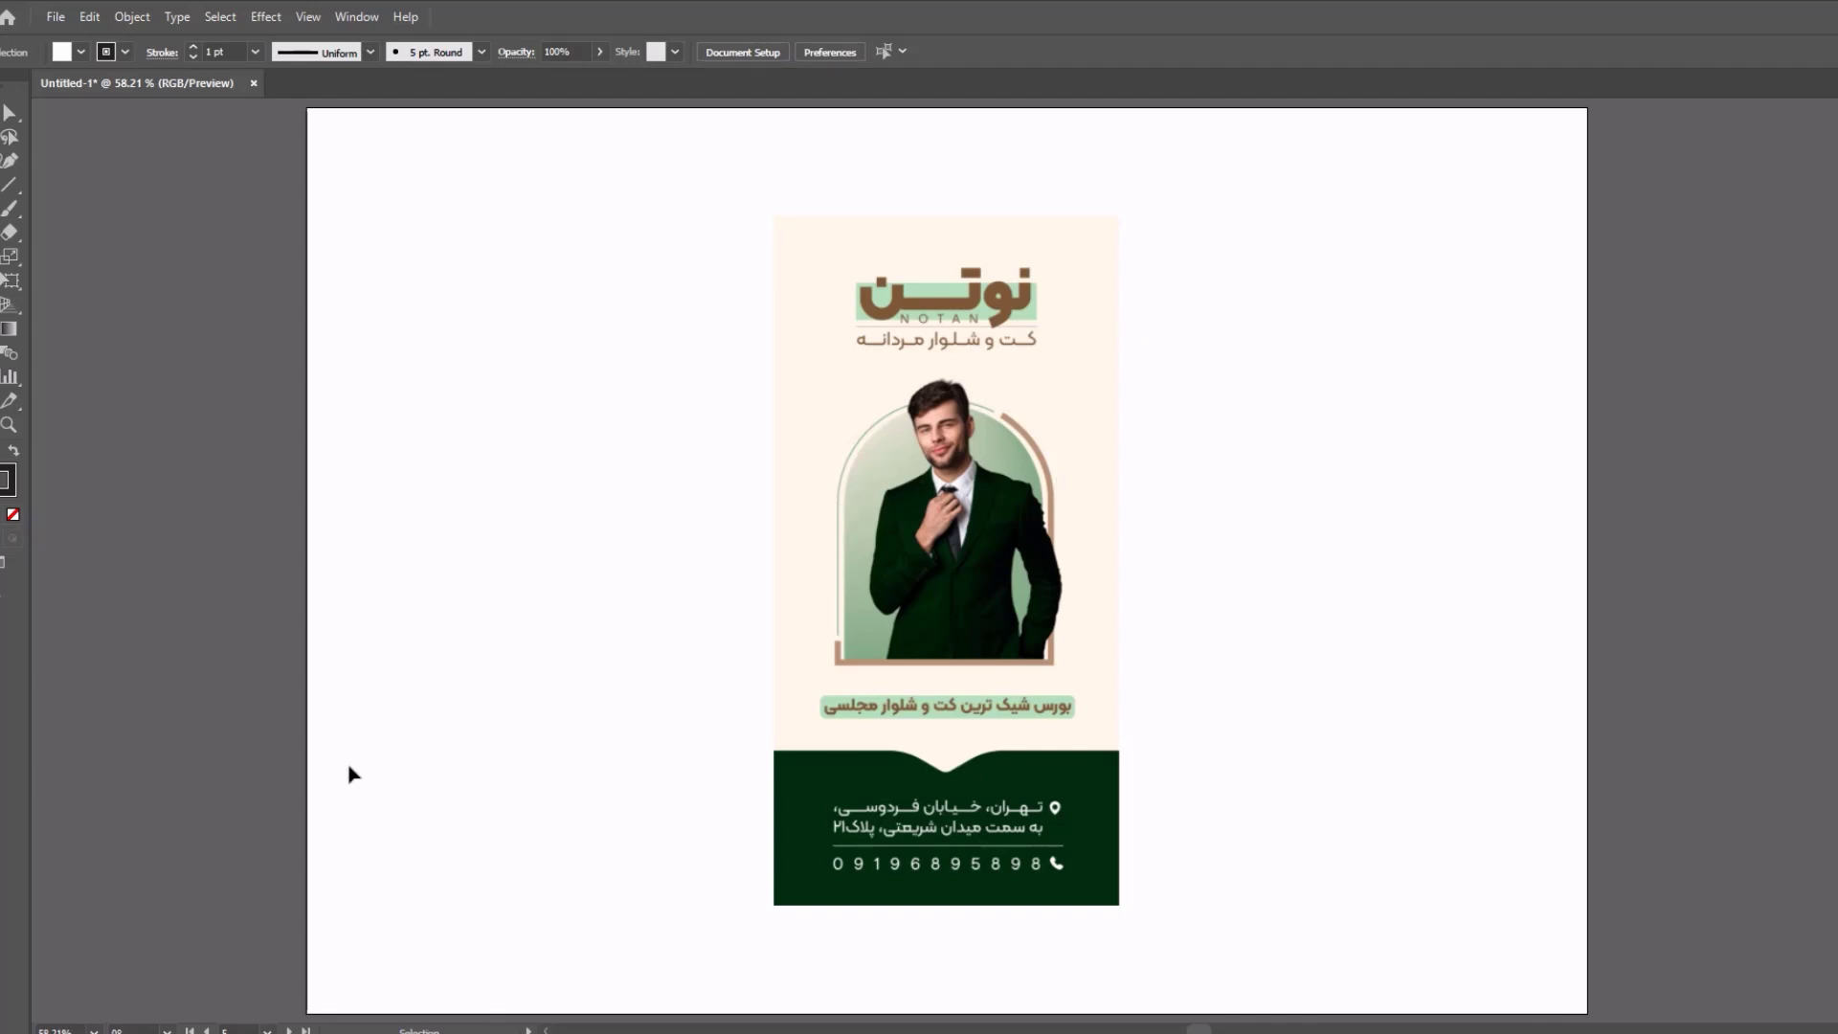
# Toggle between flyer artboards 5 and 6, ending on the larger-logo, two-line tagline layout.
pyautogui.click(290, 1029)
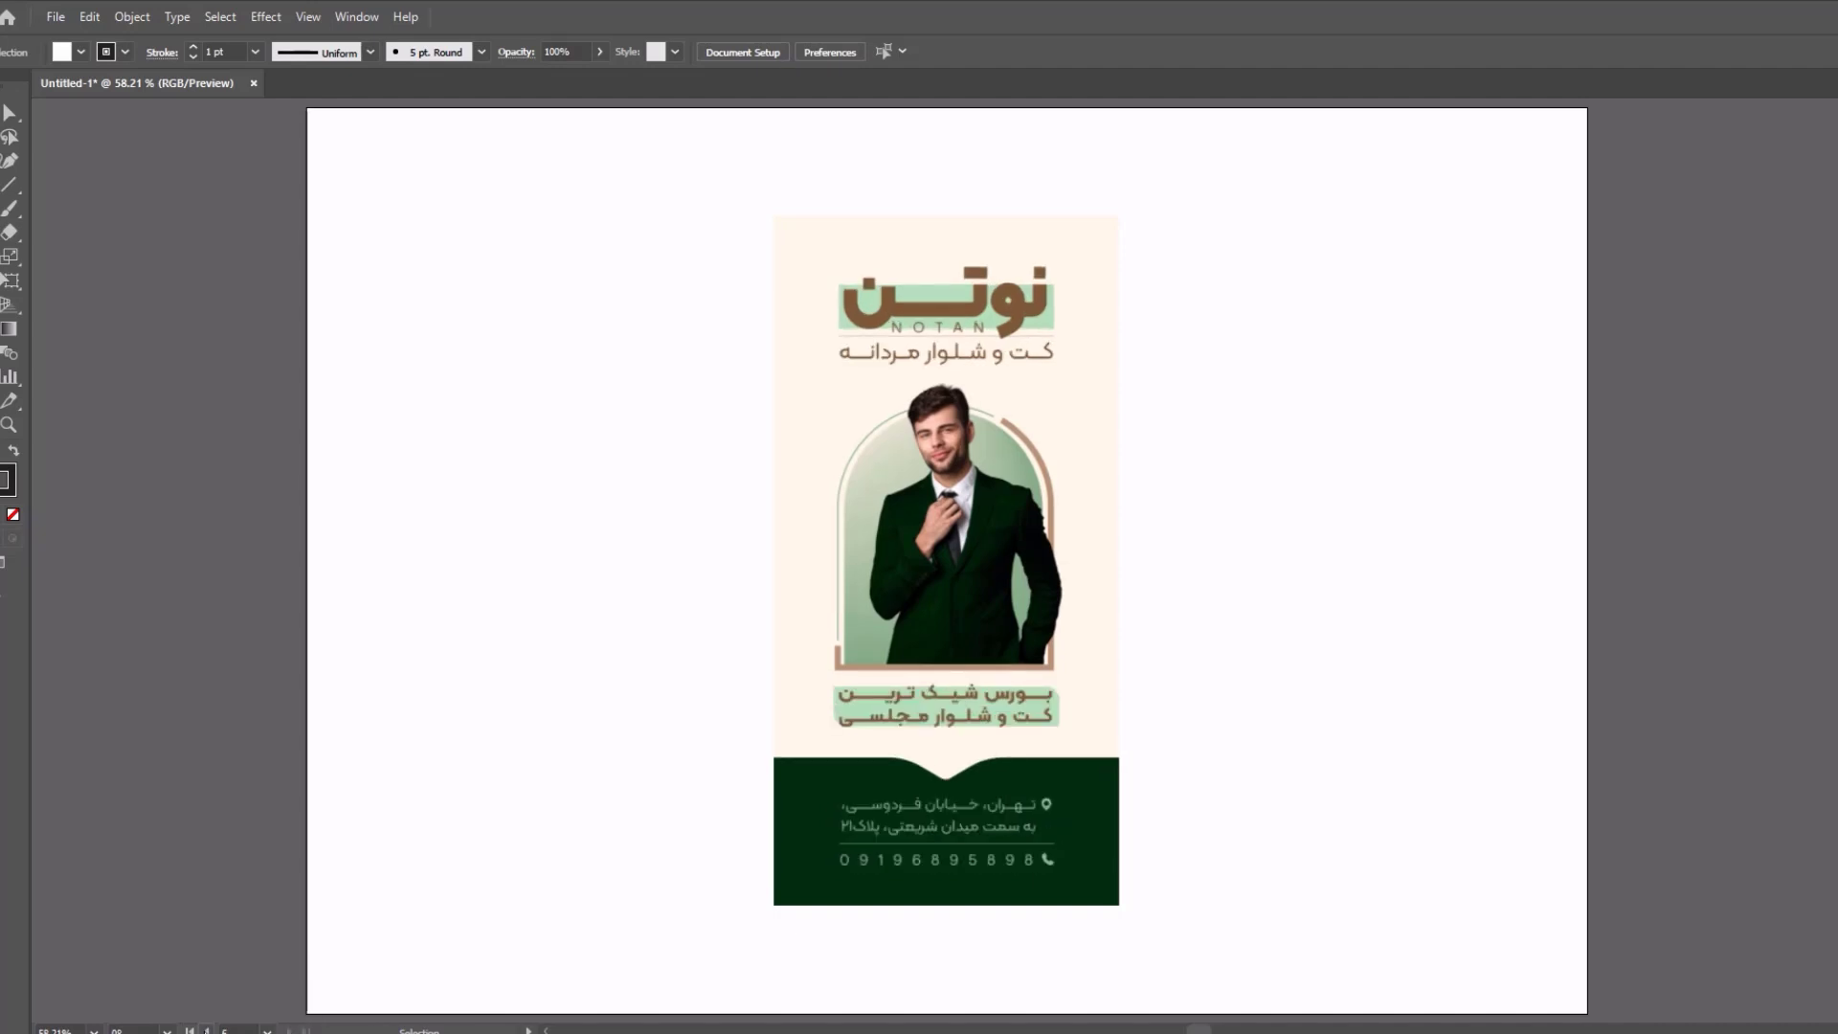
pyautogui.click(289, 1030)
pyautogui.click(289, 1029)
pyautogui.click(206, 1030)
pyautogui.click(290, 1030)
pyautogui.click(206, 1030)
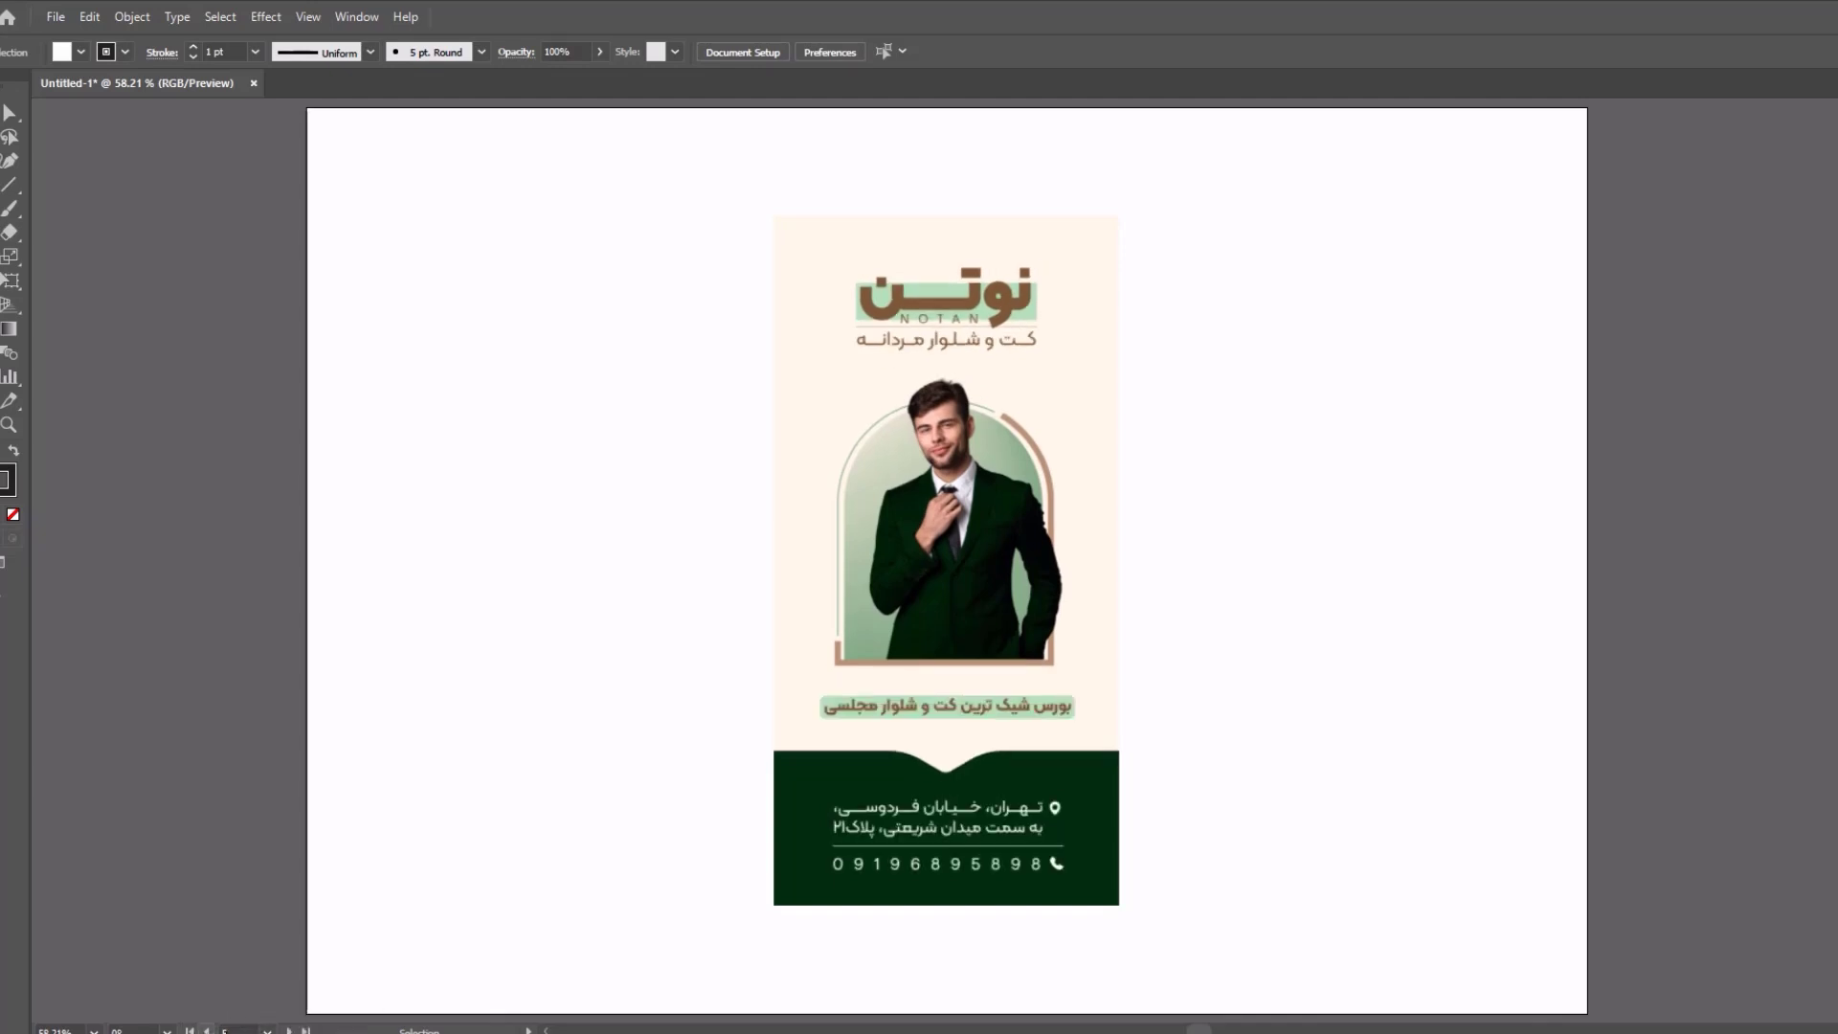
pyautogui.click(290, 1030)
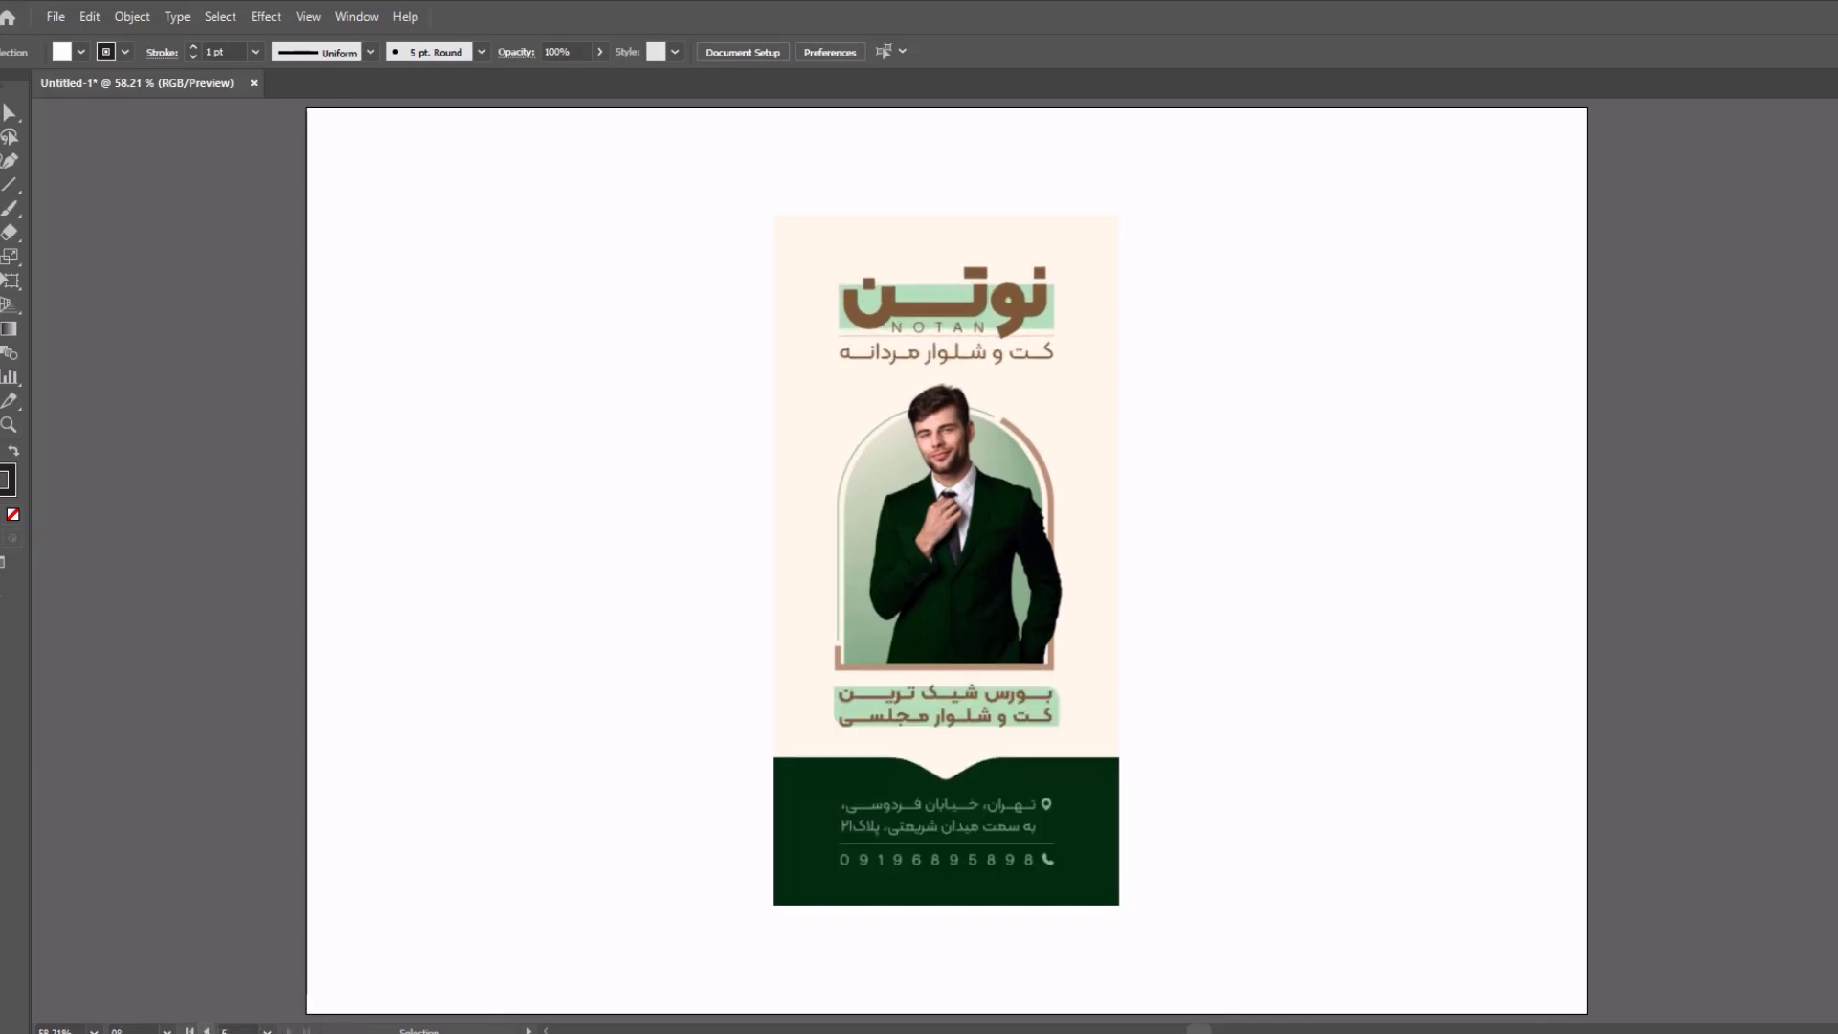
pyautogui.click(206, 1030)
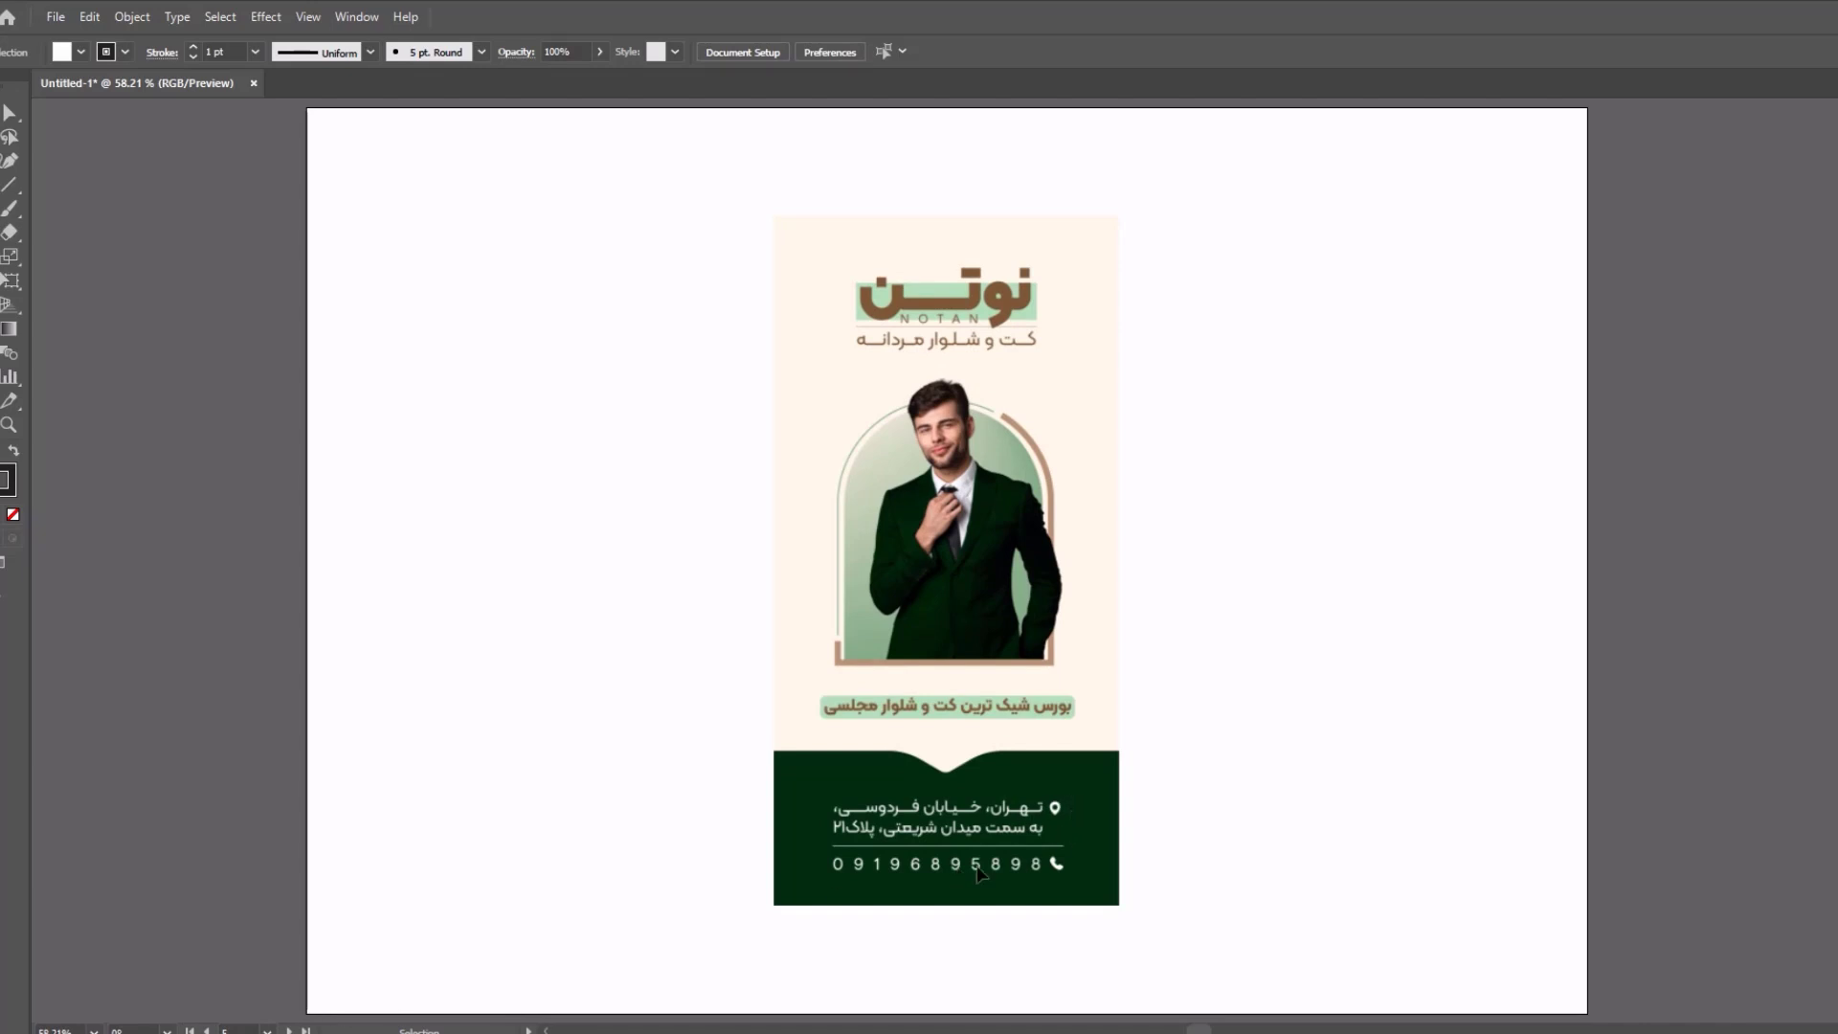
pyautogui.click(290, 1030)
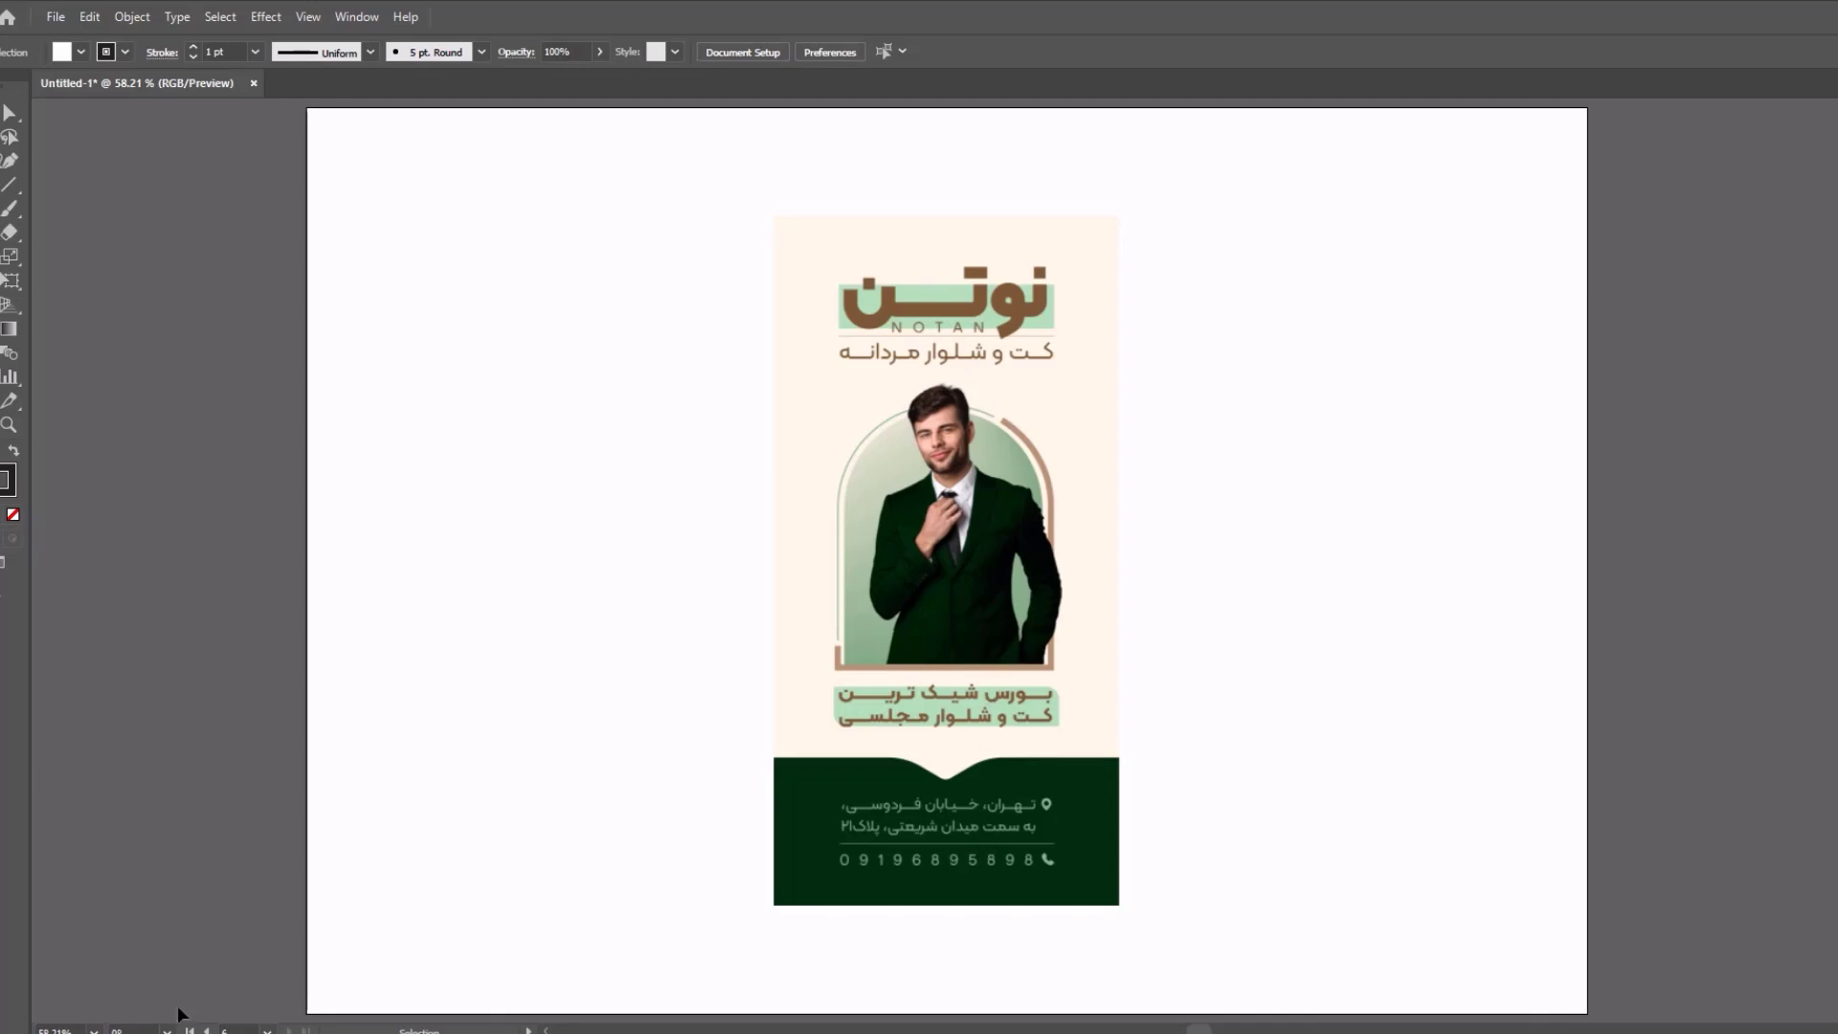
pyautogui.click(206, 1030)
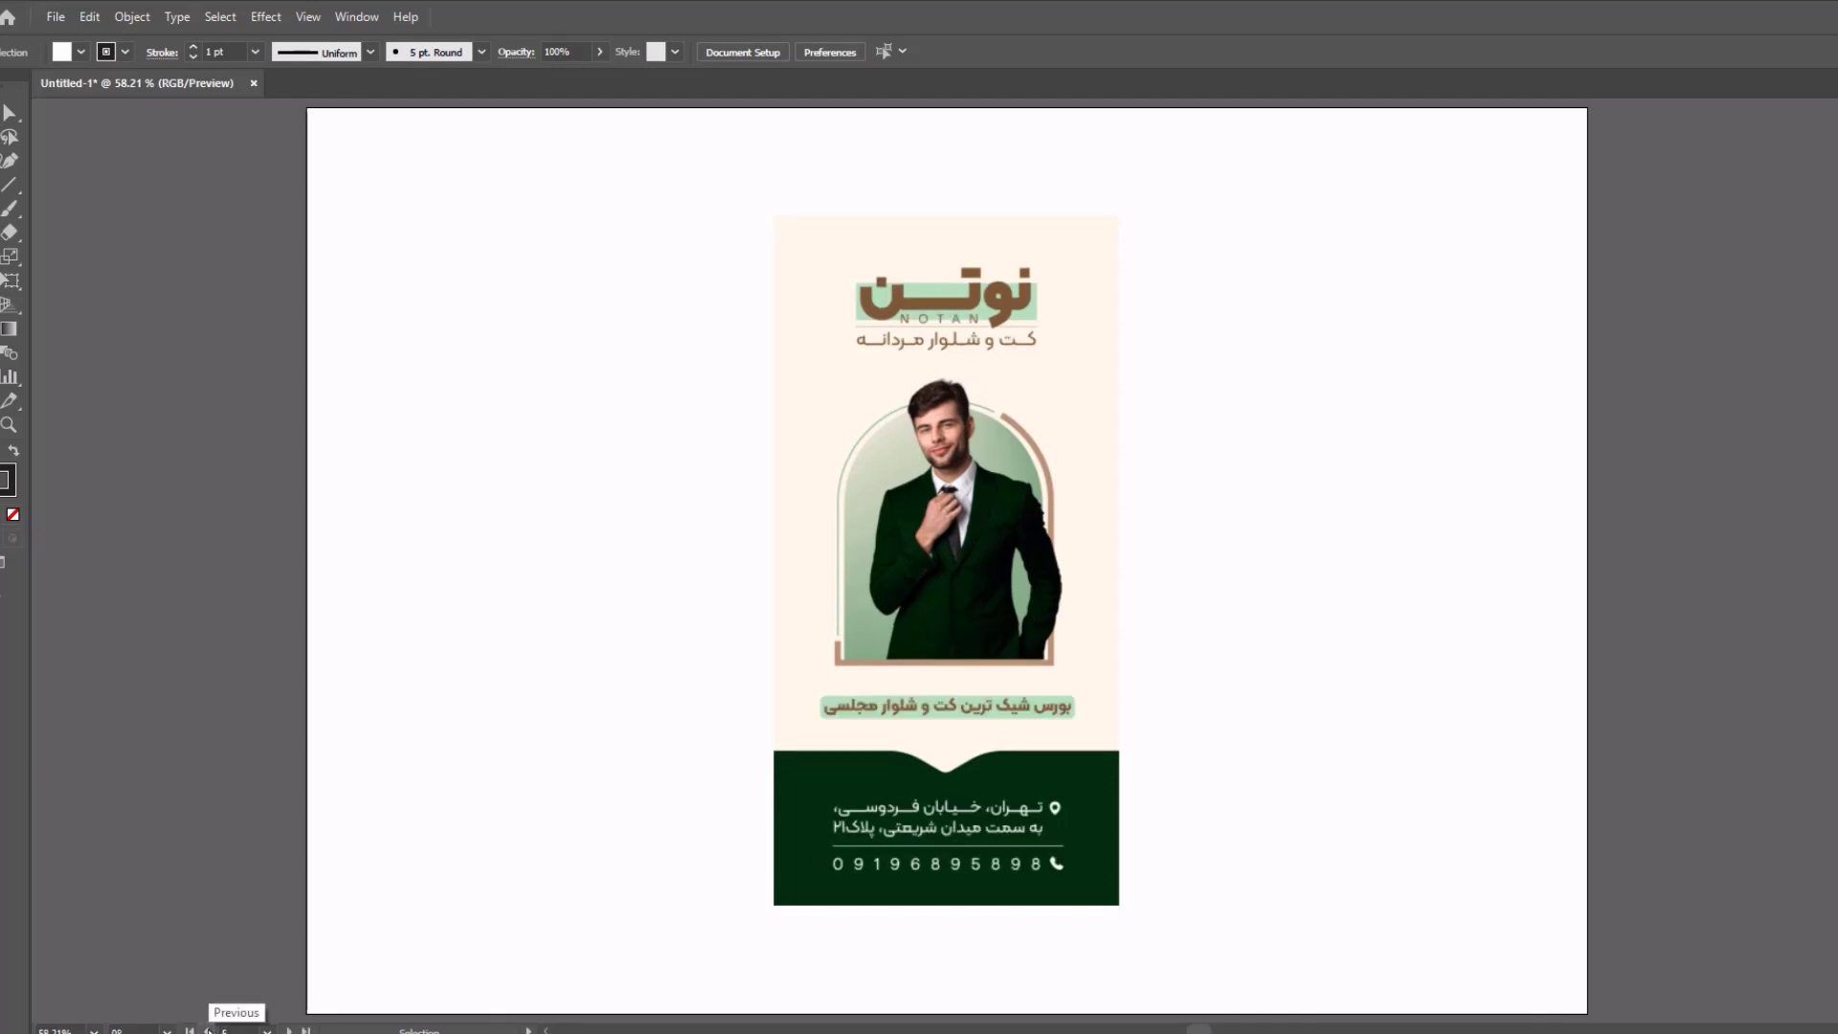
pyautogui.click(289, 1030)
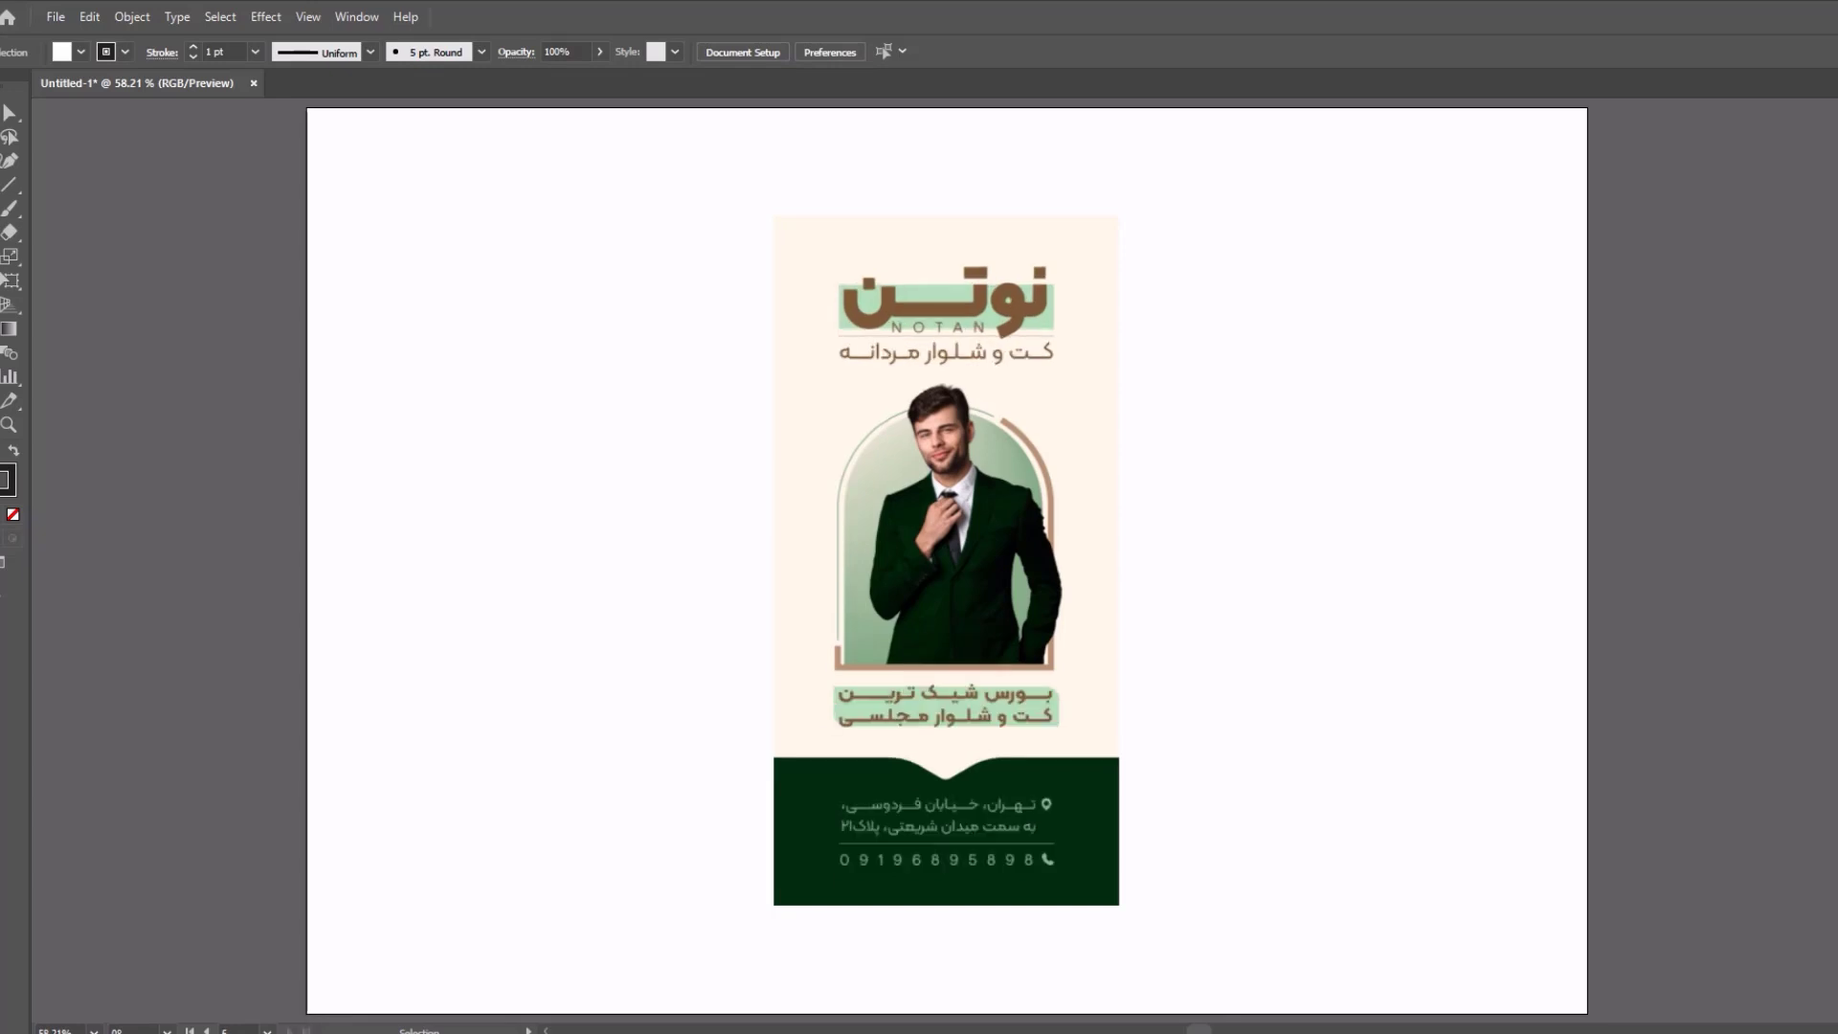